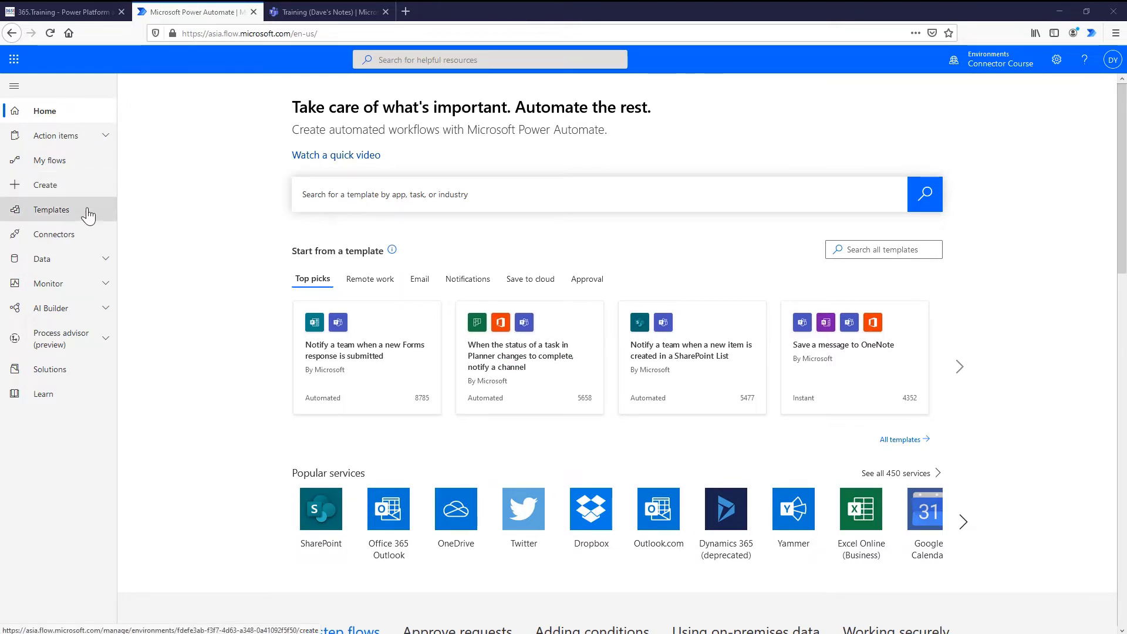
Step: Create a new cloud flow in the Dave's Training Tools solution and name it "365 Training - New Idea"
click(69, 375)
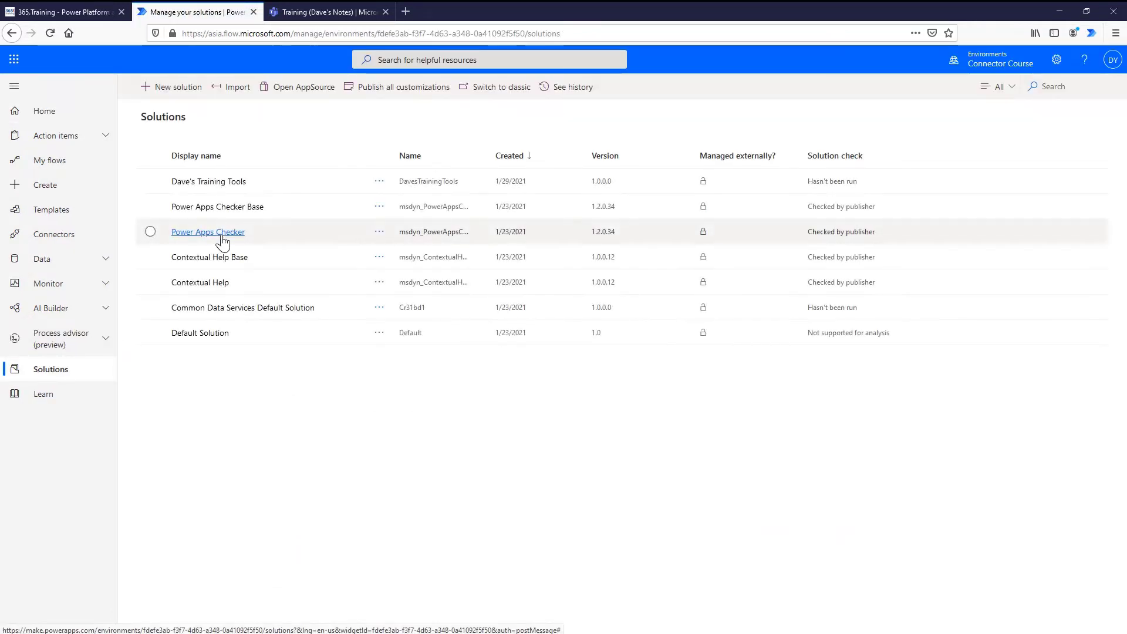
click(238, 183)
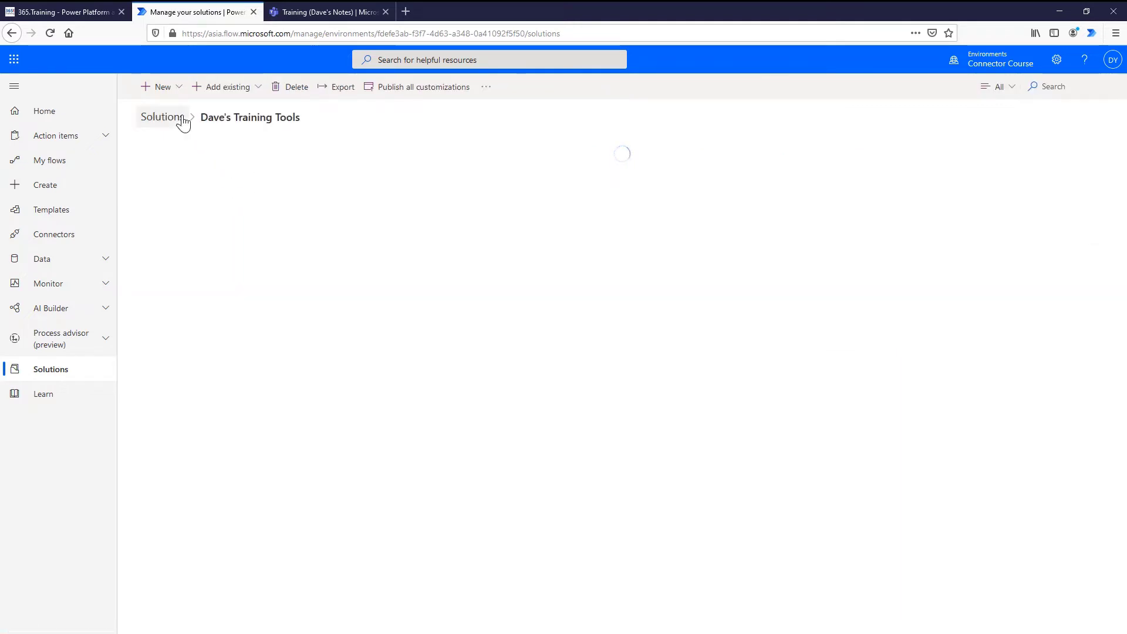
click(177, 89)
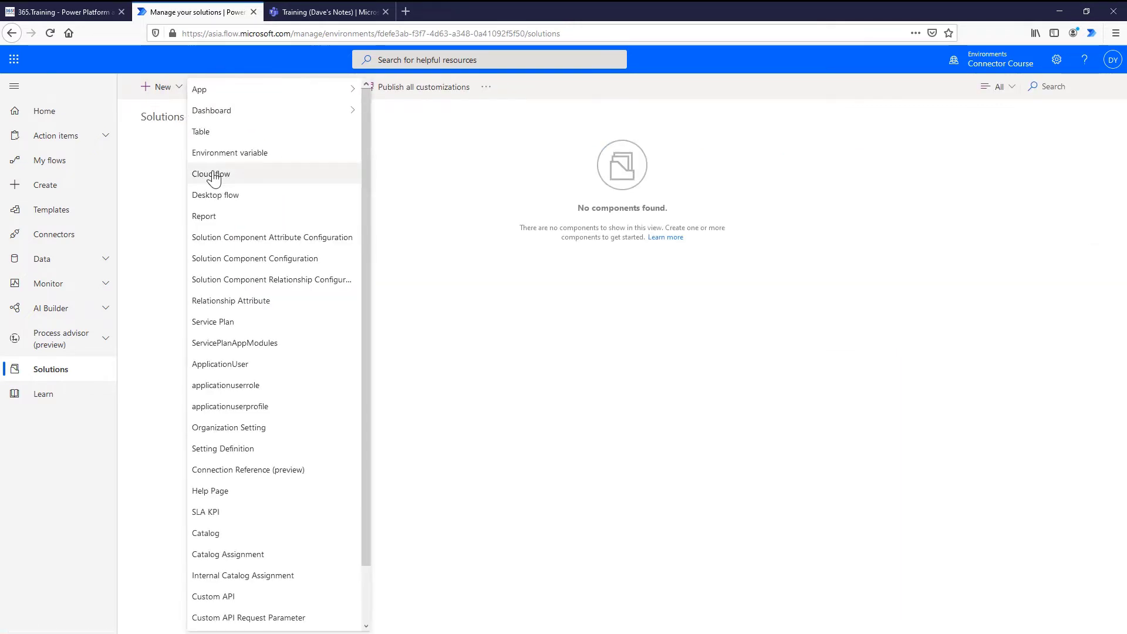
click(212, 175)
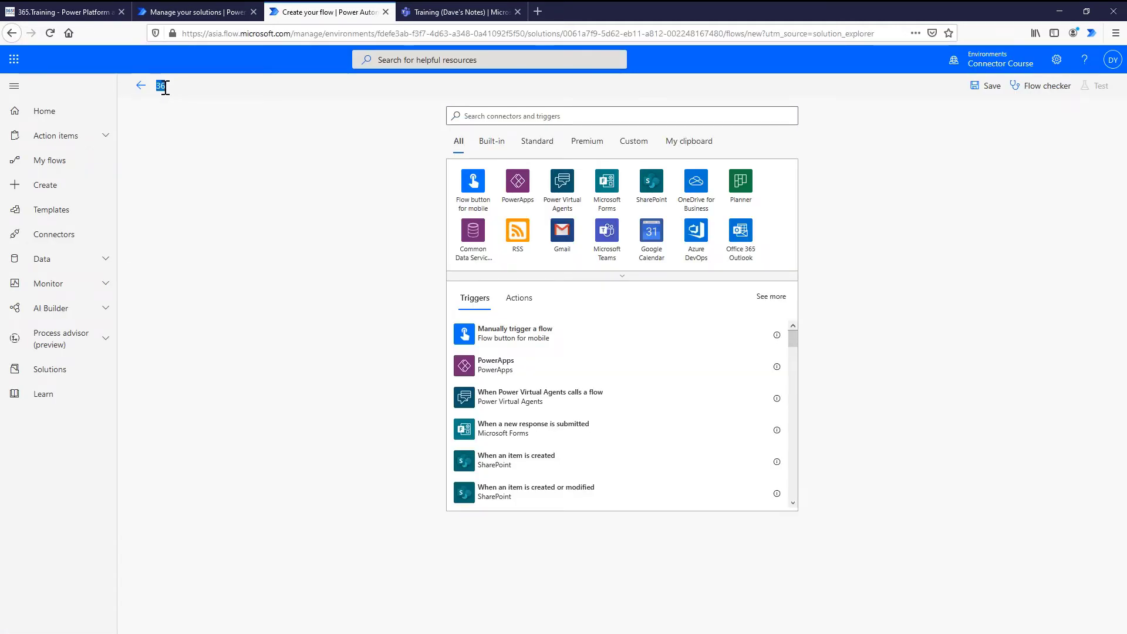
text(365 Training - N)
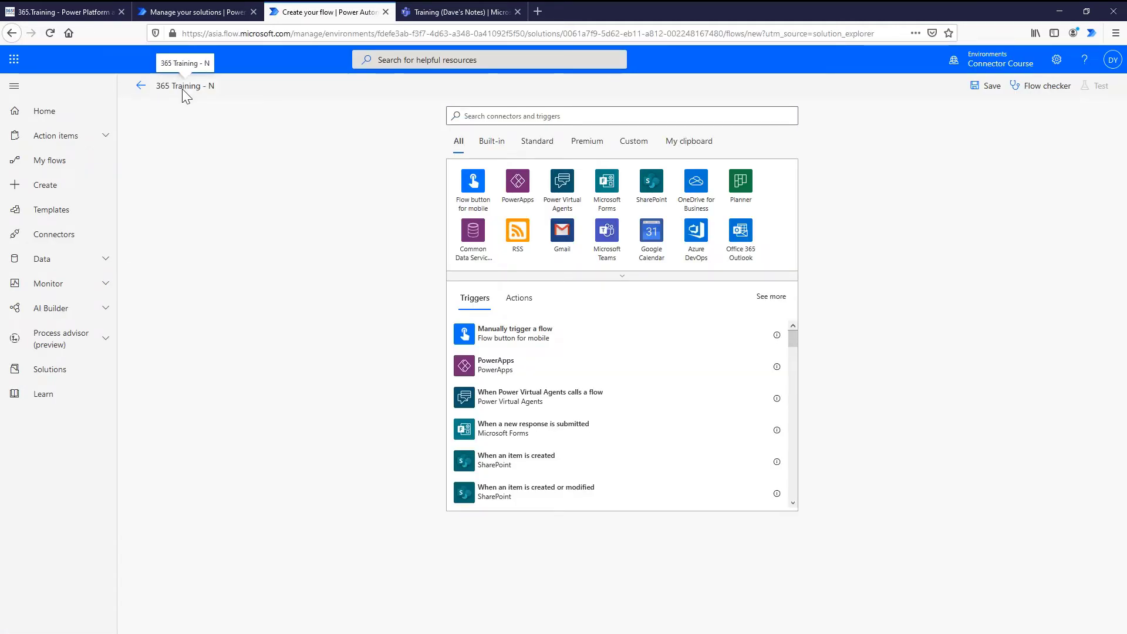
text(ew Idea)
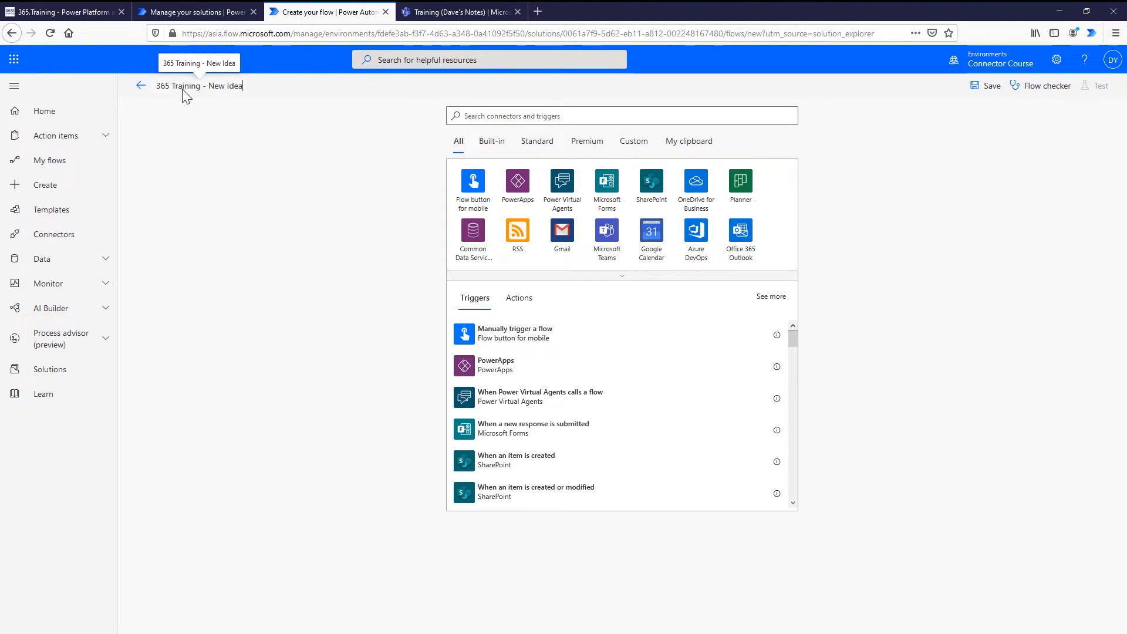
Step: Find the premium 365 Training connector and add its "When a new idea is created" trigger to the flow
click(587, 148)
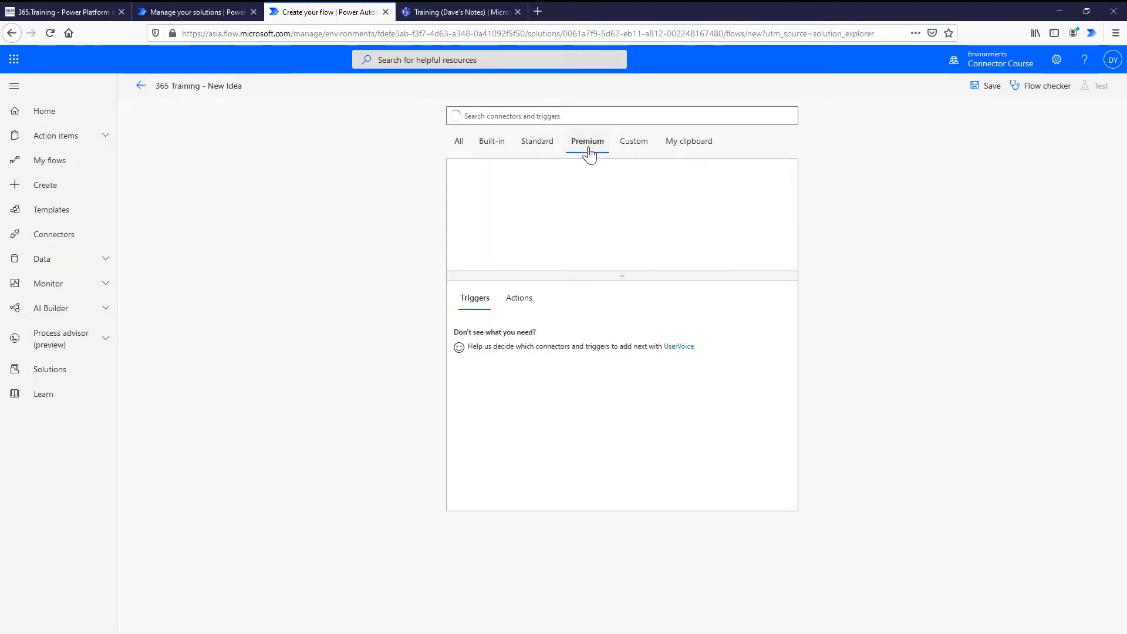
click(496, 116)
text(3)
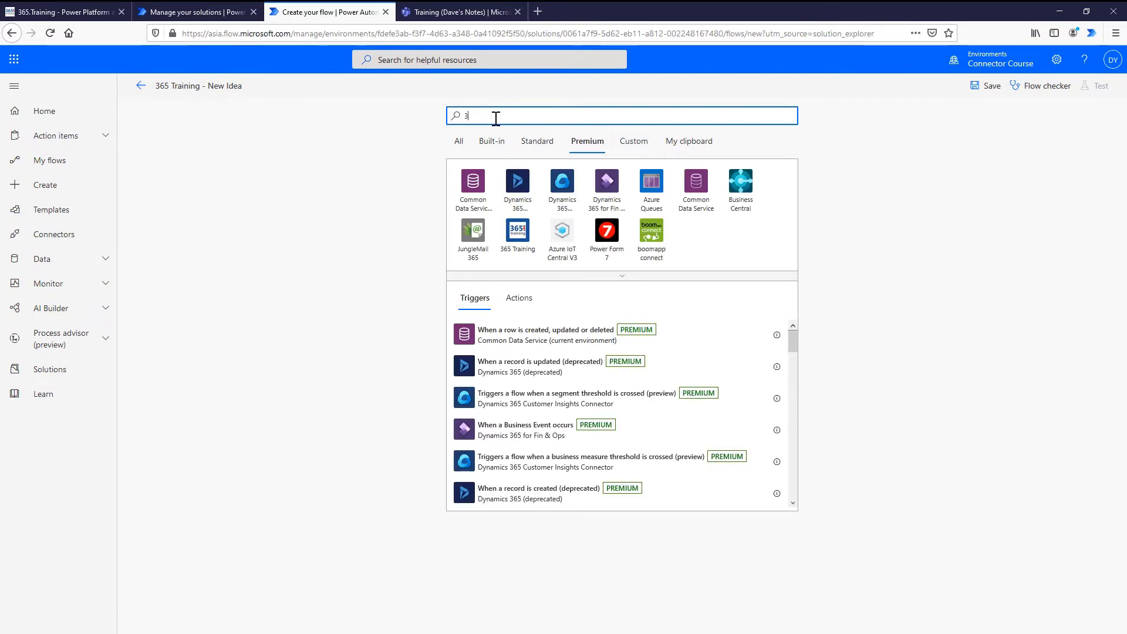
text(65 t)
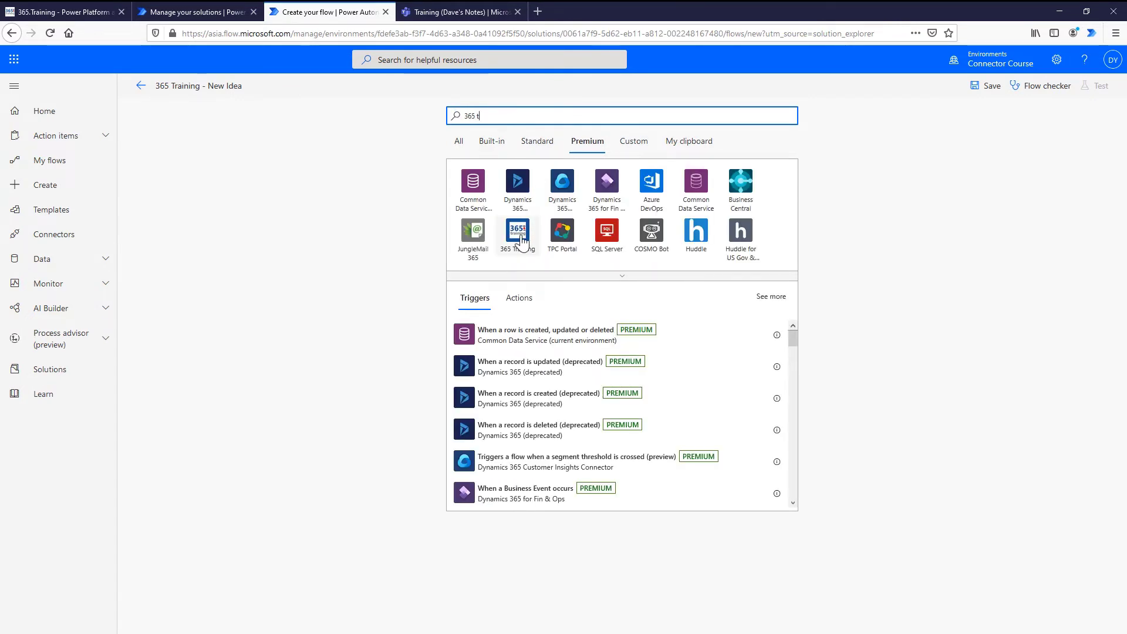
click(518, 234)
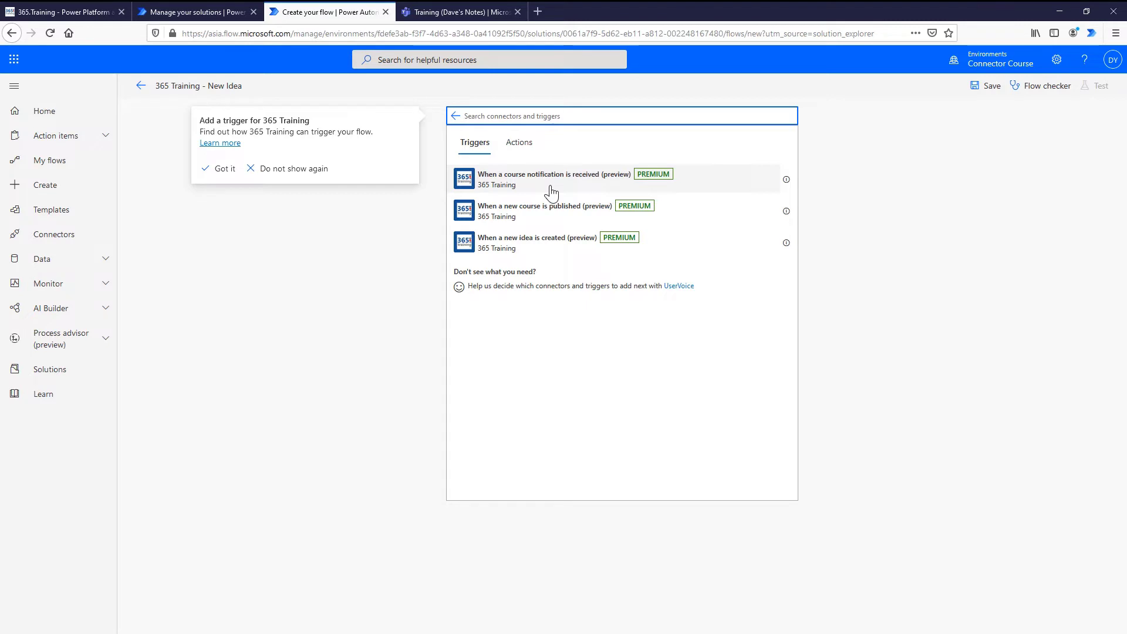
click(546, 249)
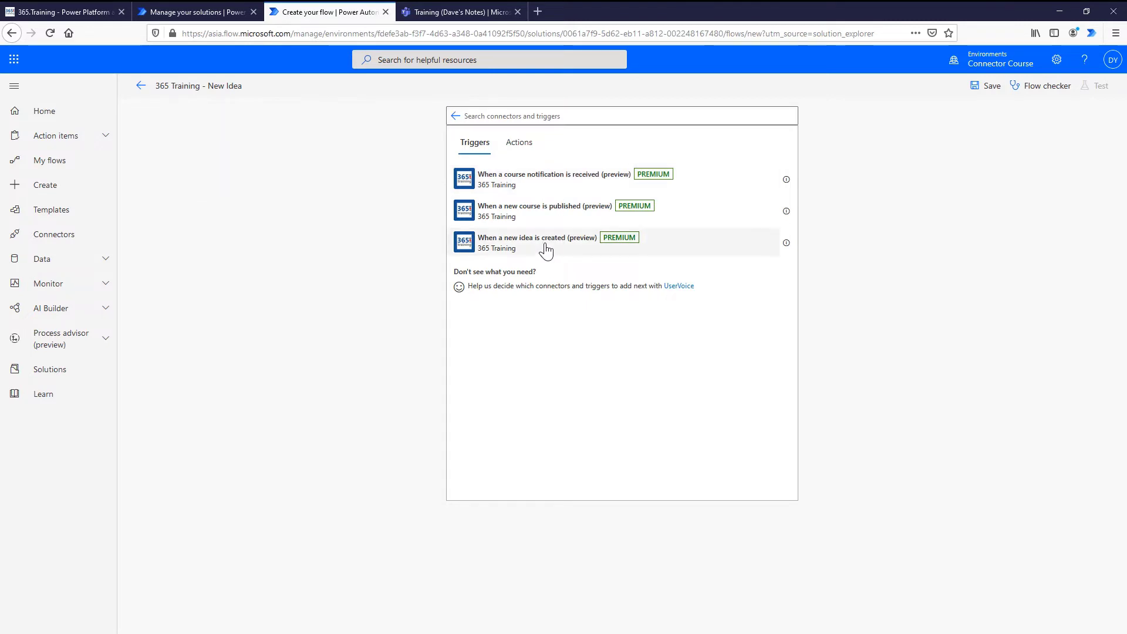
click(546, 250)
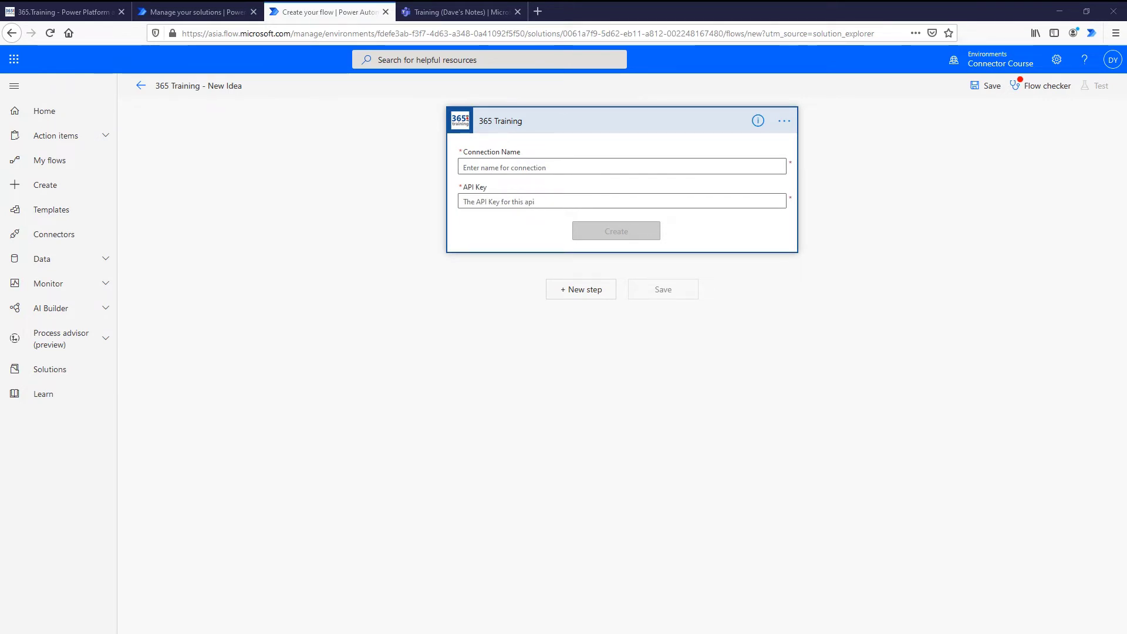
Step: Create the 365 Training connection, entering the account holder's full name as connection name and the API key copied from the 365.Training site's connector page
click(524, 168)
text(David Yack)
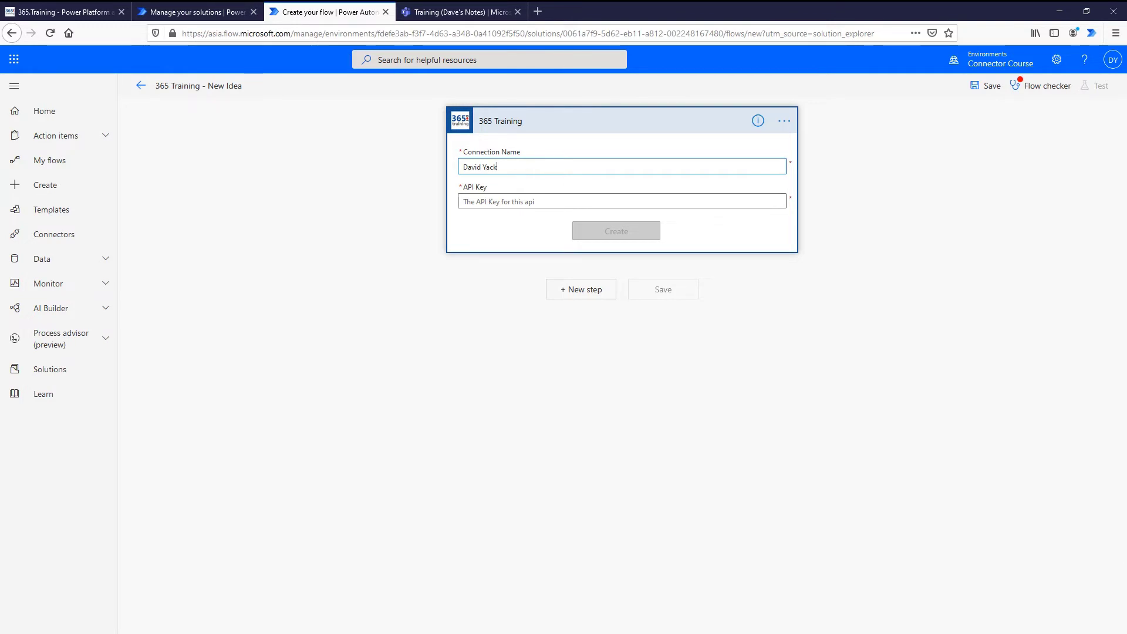
click(97, 18)
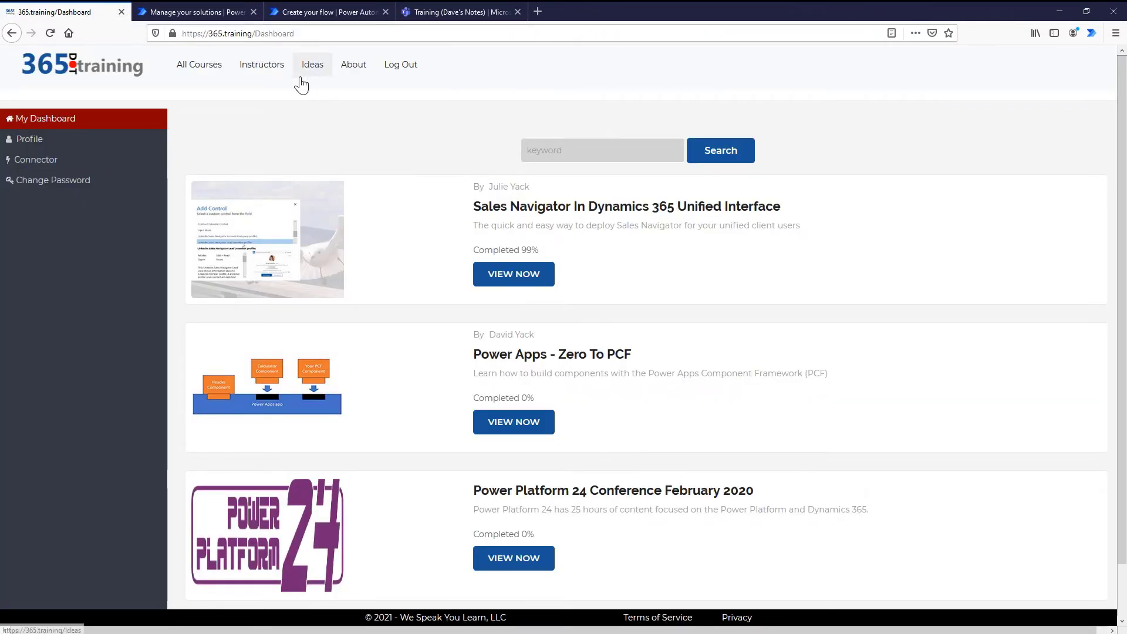
click(40, 165)
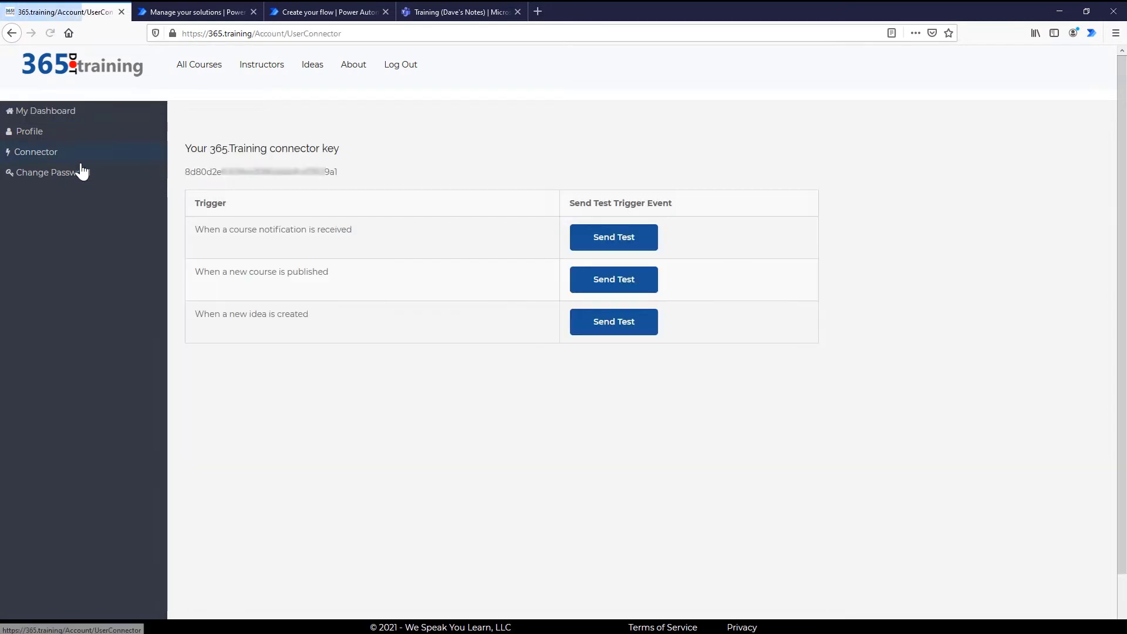
double_click(217, 171)
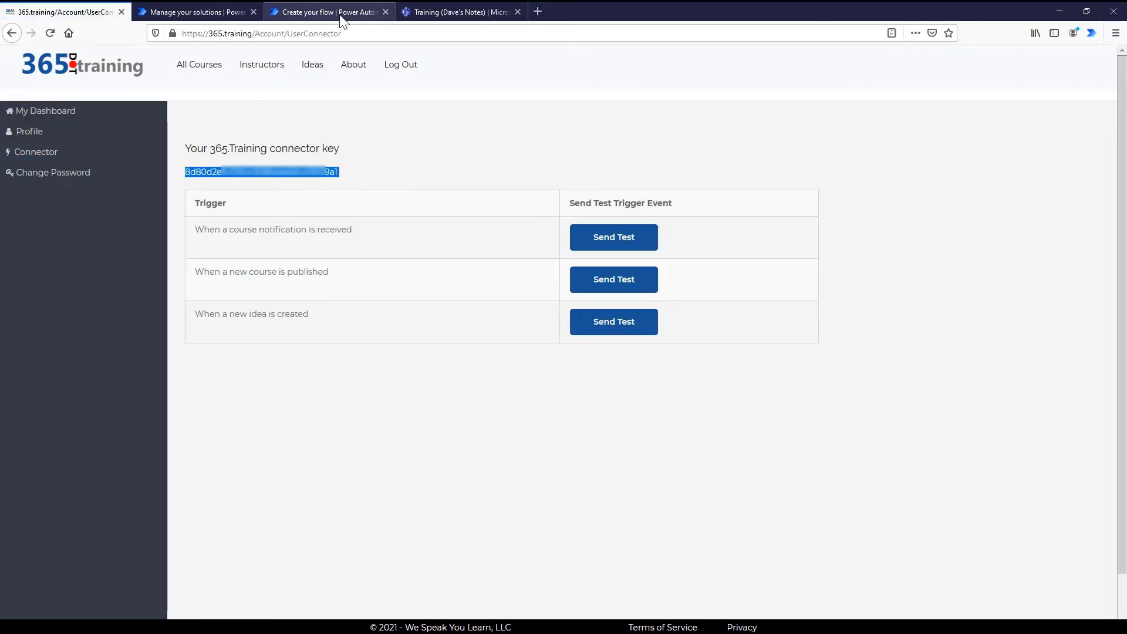
click(329, 12)
click(478, 203)
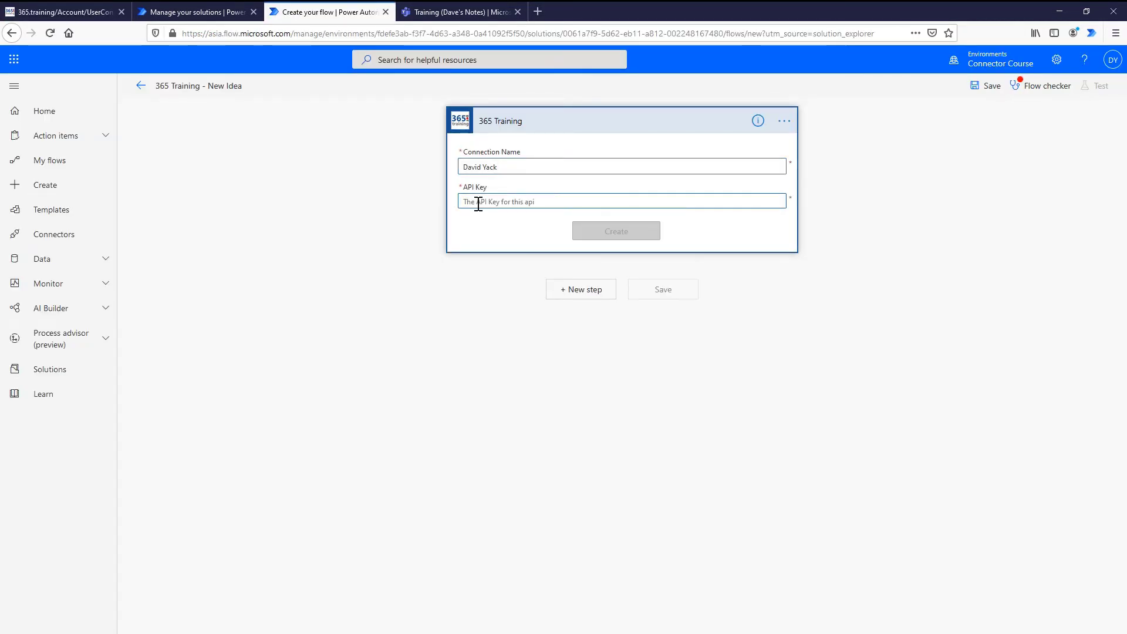
key(ctrl+v)
click(606, 235)
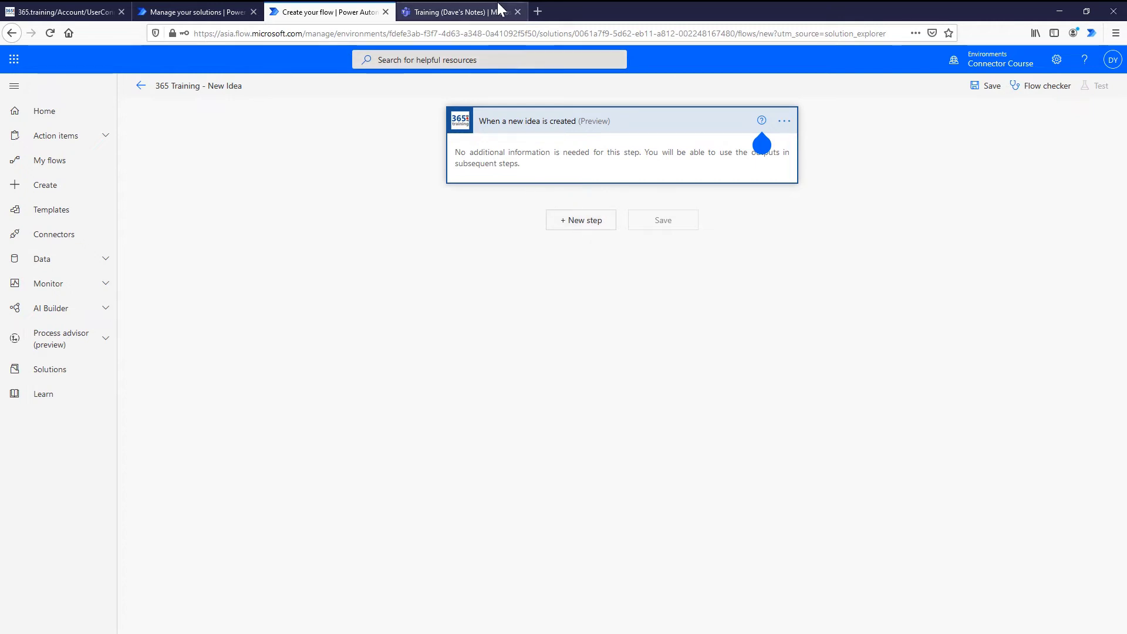
Step: Look at the Training channel in Microsoft Teams, and add the Teams "Post a message (V3)" action after the flow's trigger in Power Automate
click(483, 8)
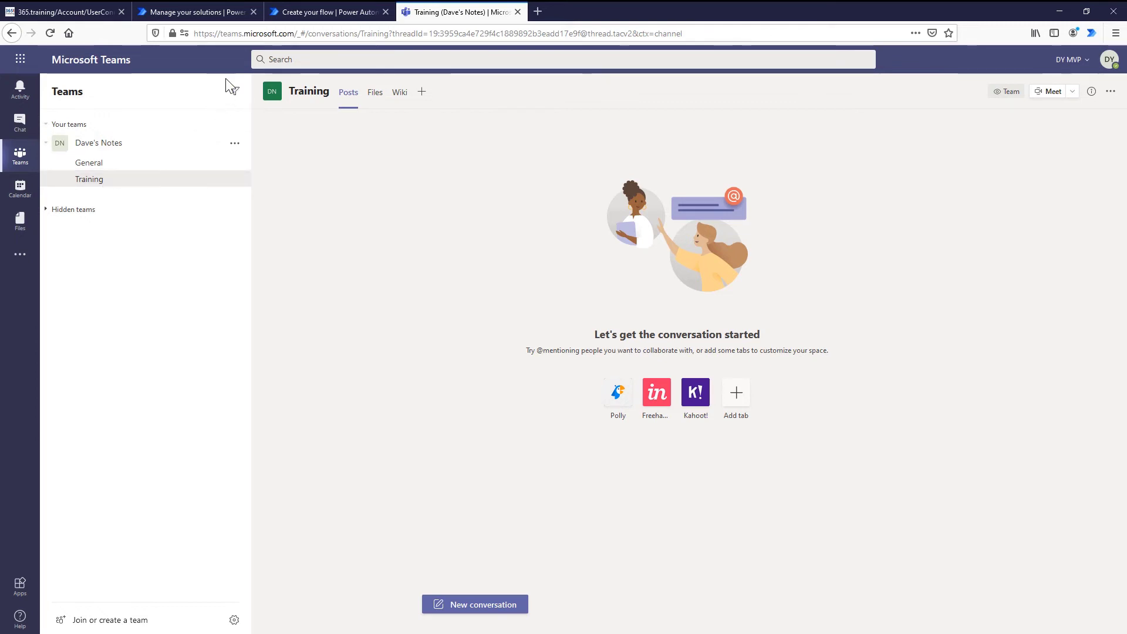
click(313, 11)
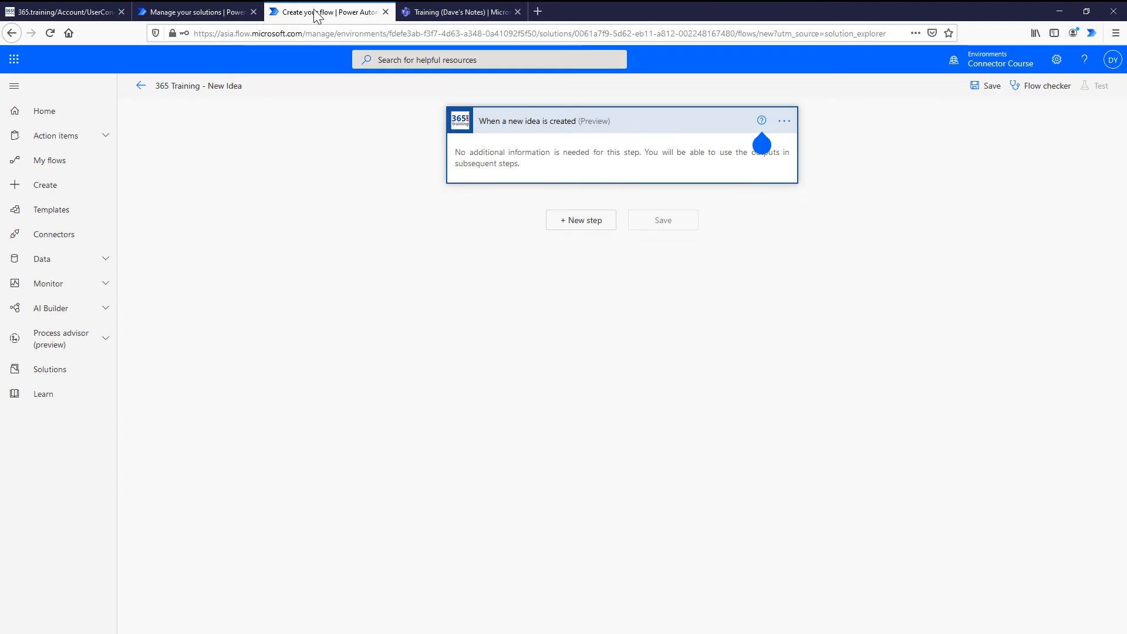
click(574, 228)
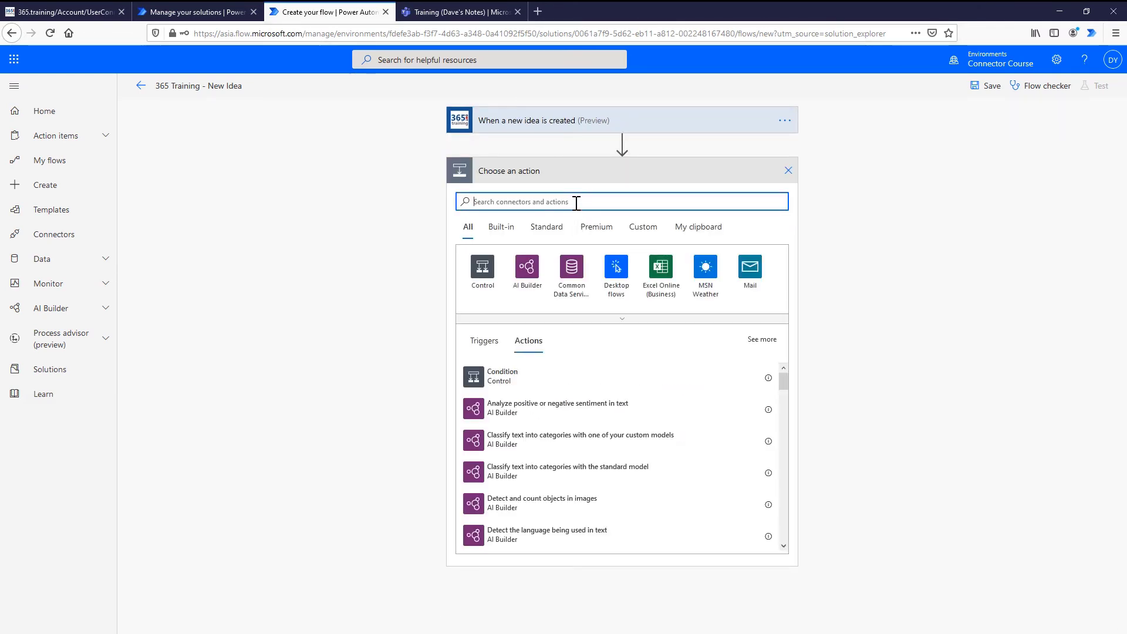
text(teams)
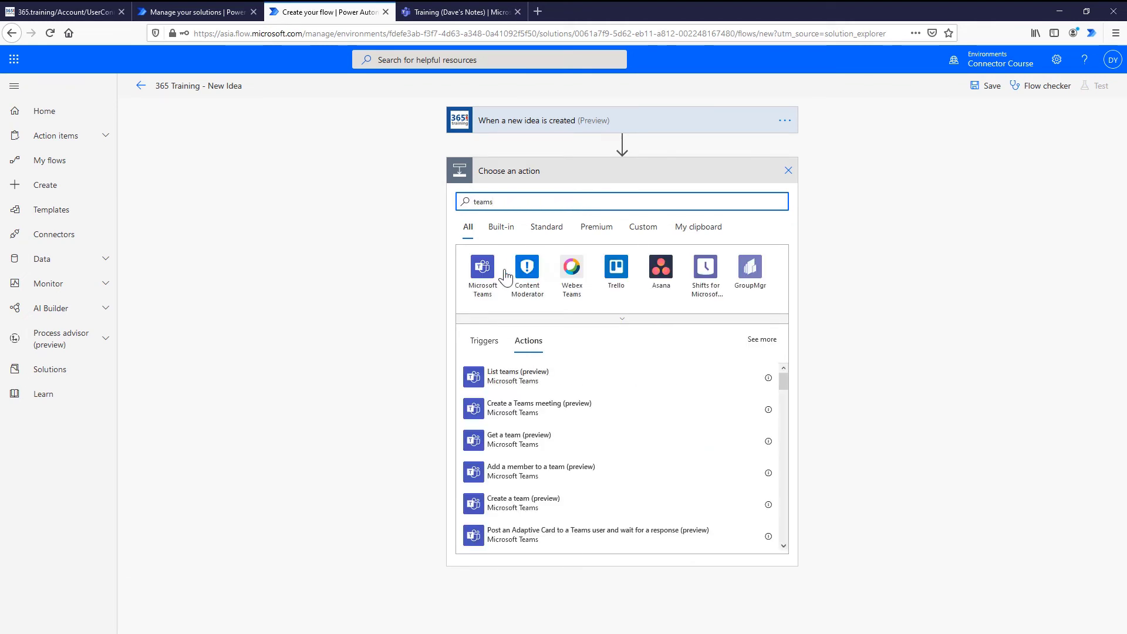
click(487, 271)
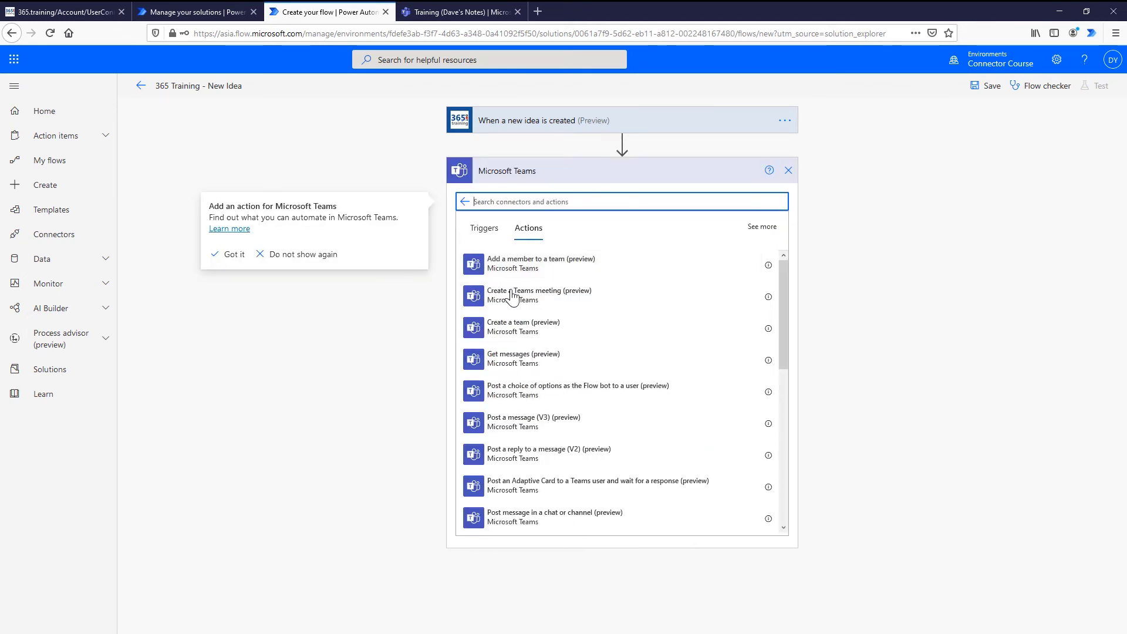
click(546, 425)
click(556, 412)
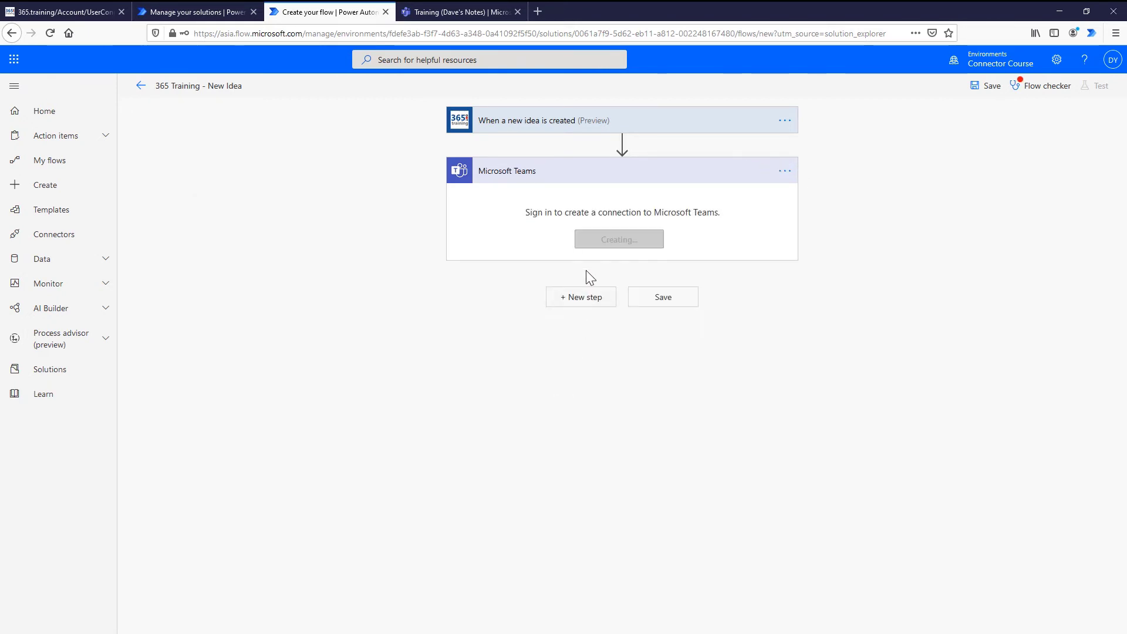
Step: Set the message action to post to the Dave's Notes team and its Training channel
click(772, 198)
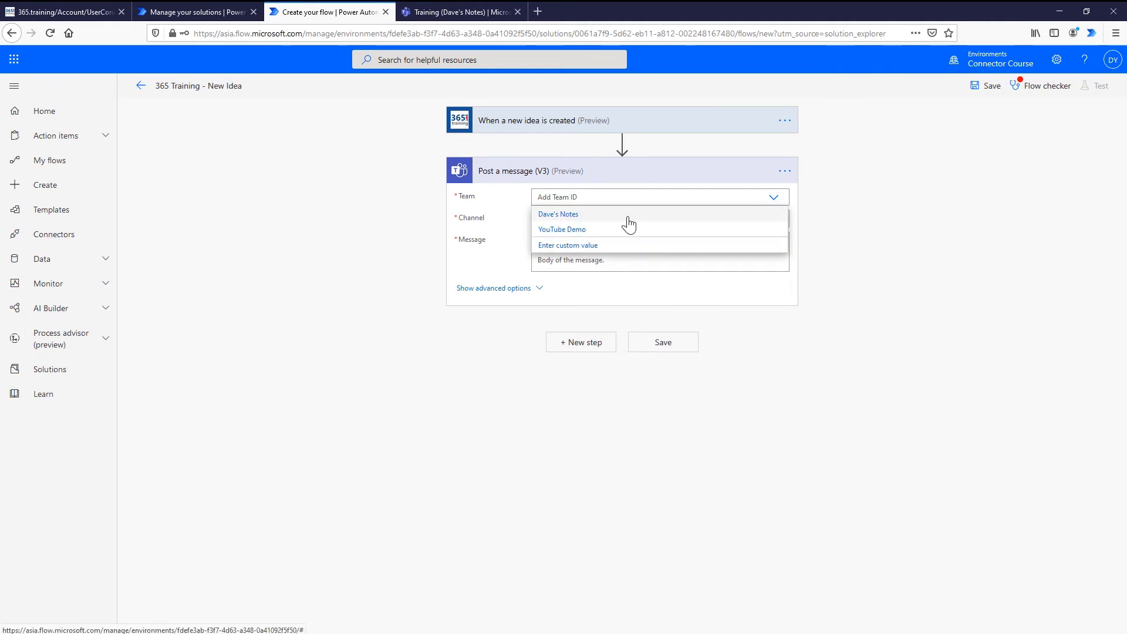
click(589, 215)
click(687, 219)
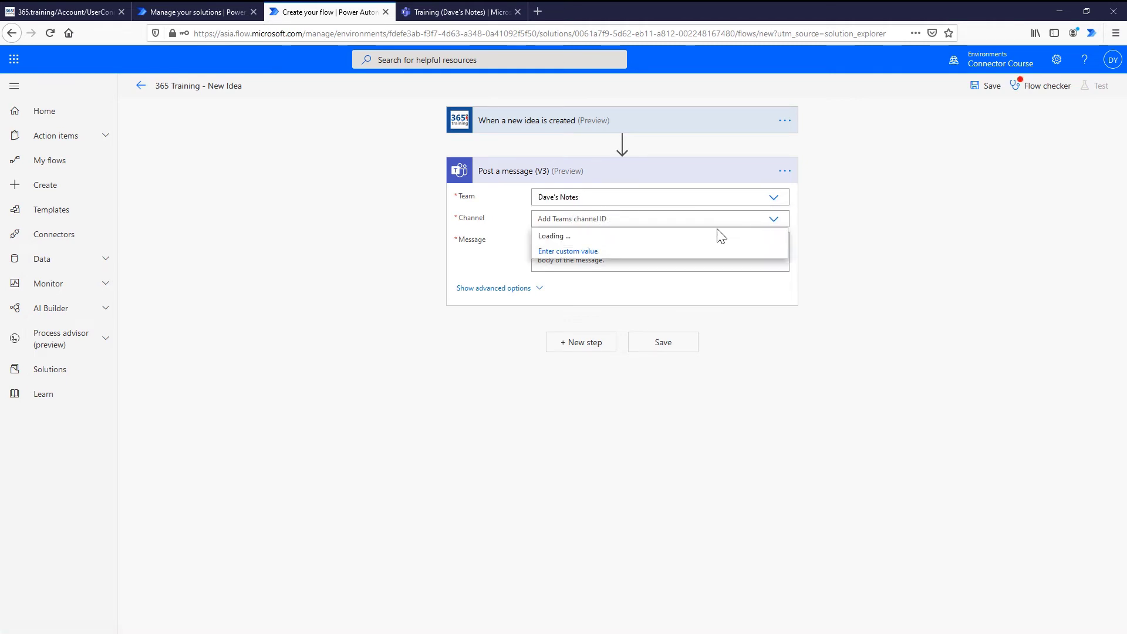
click(608, 253)
Step: Show the action's advanced options and set the subject to "New Idea:" followed by the trigger's dynamic Title value
click(528, 288)
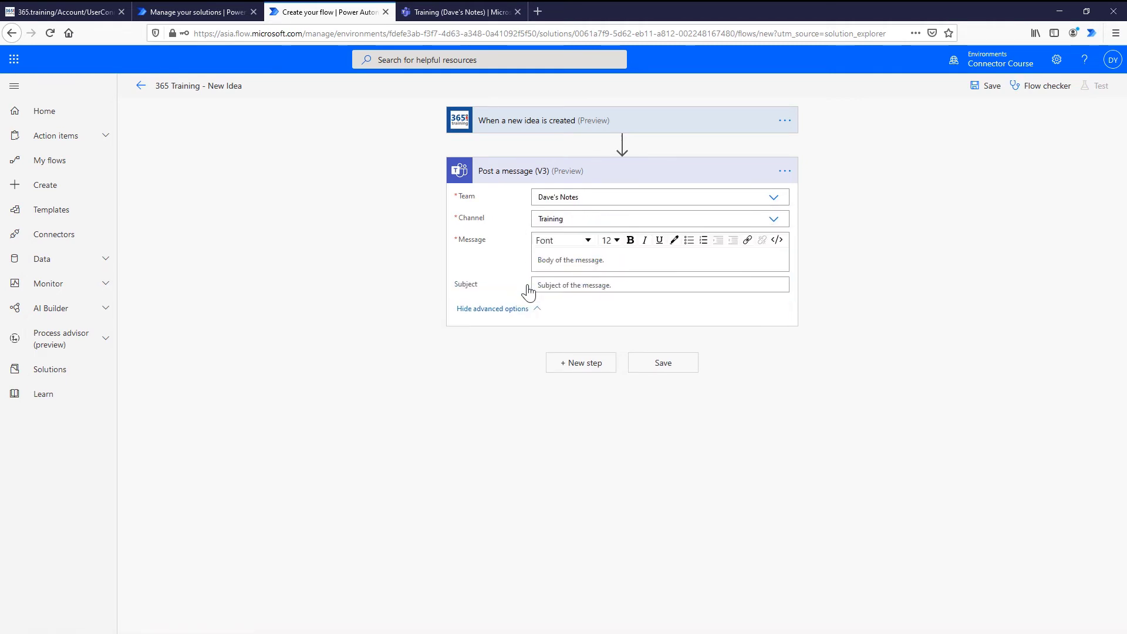
click(561, 285)
text(N)
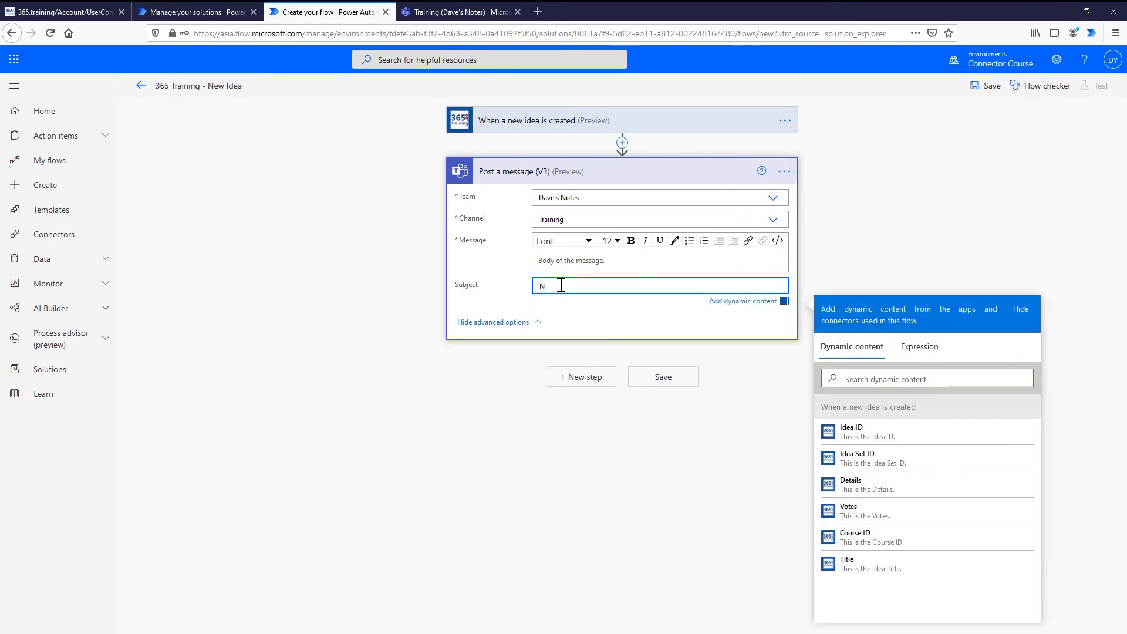
text(ew Idea:)
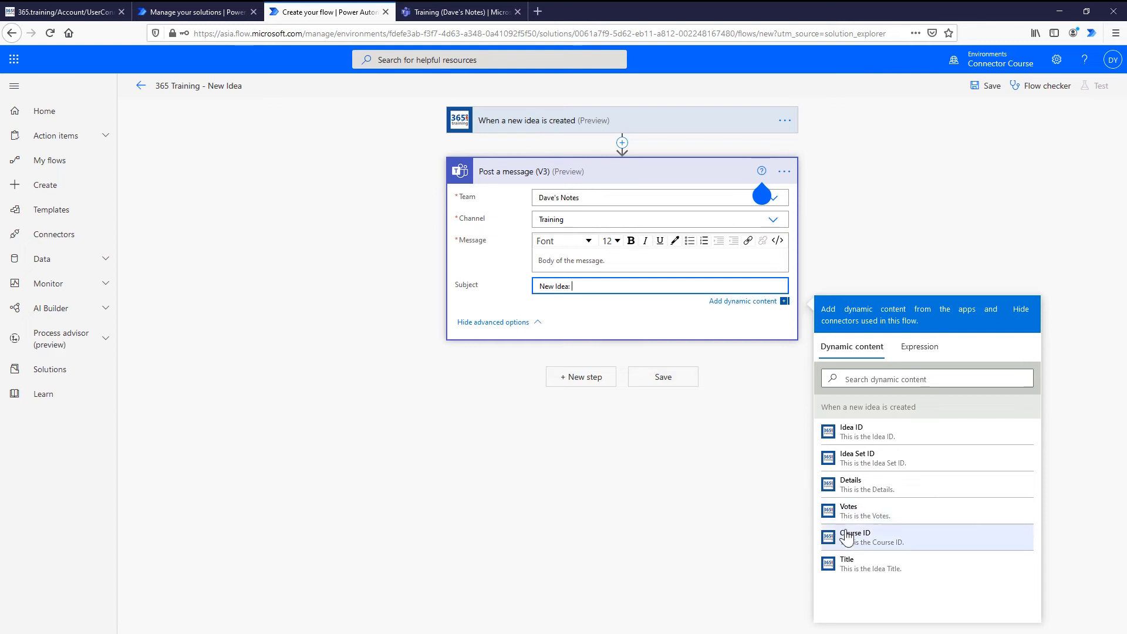
click(863, 566)
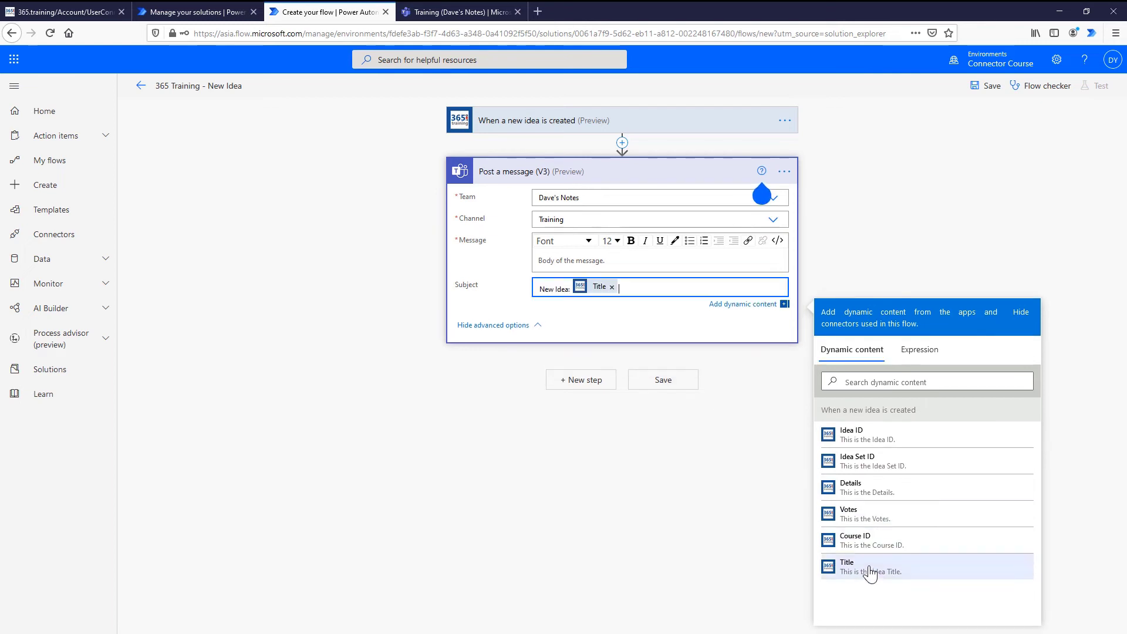
Step: Set the message body to the trigger's dynamic Details value and save the flow
click(558, 260)
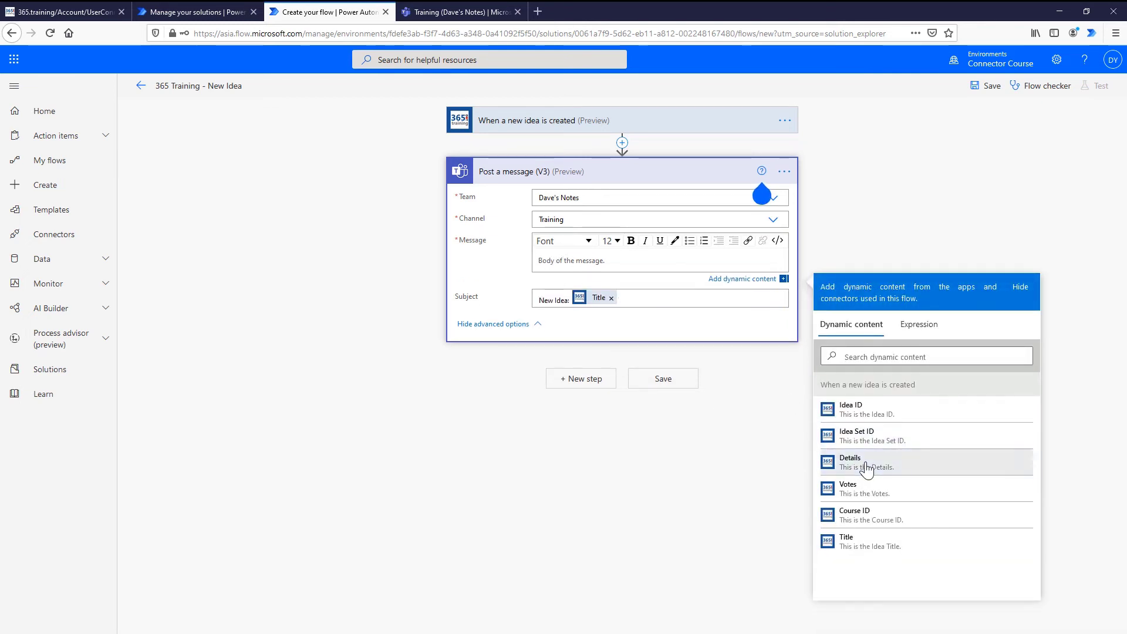
click(866, 464)
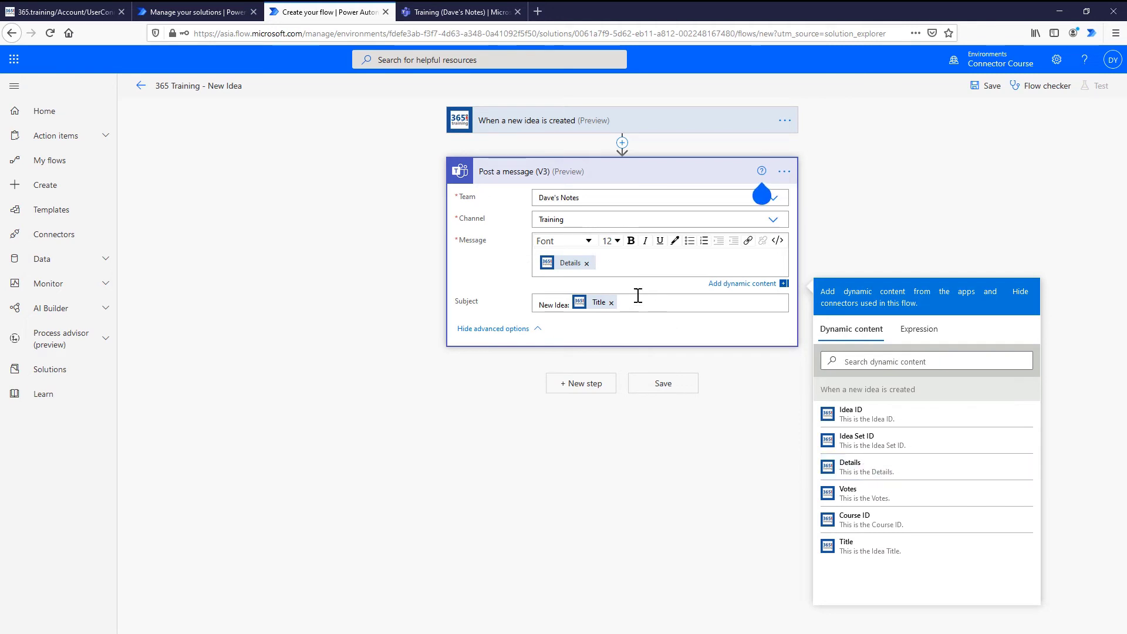
click(662, 384)
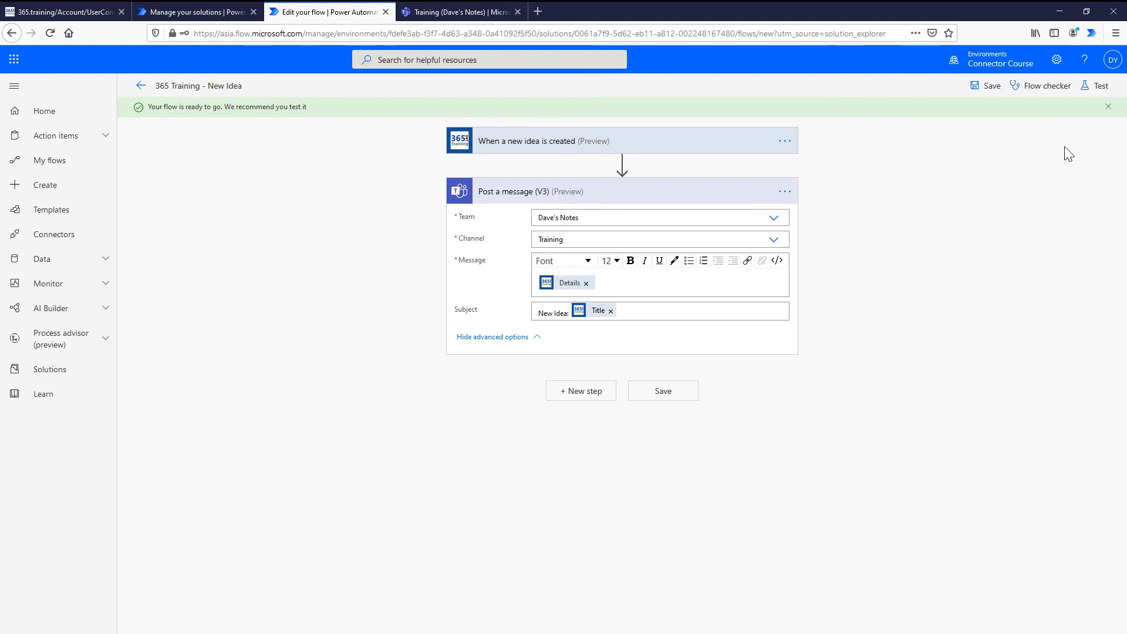
Step: Save the flow and start a manual test, and send a test event for "When a new idea is created" from the 365.Training connector page
click(1099, 86)
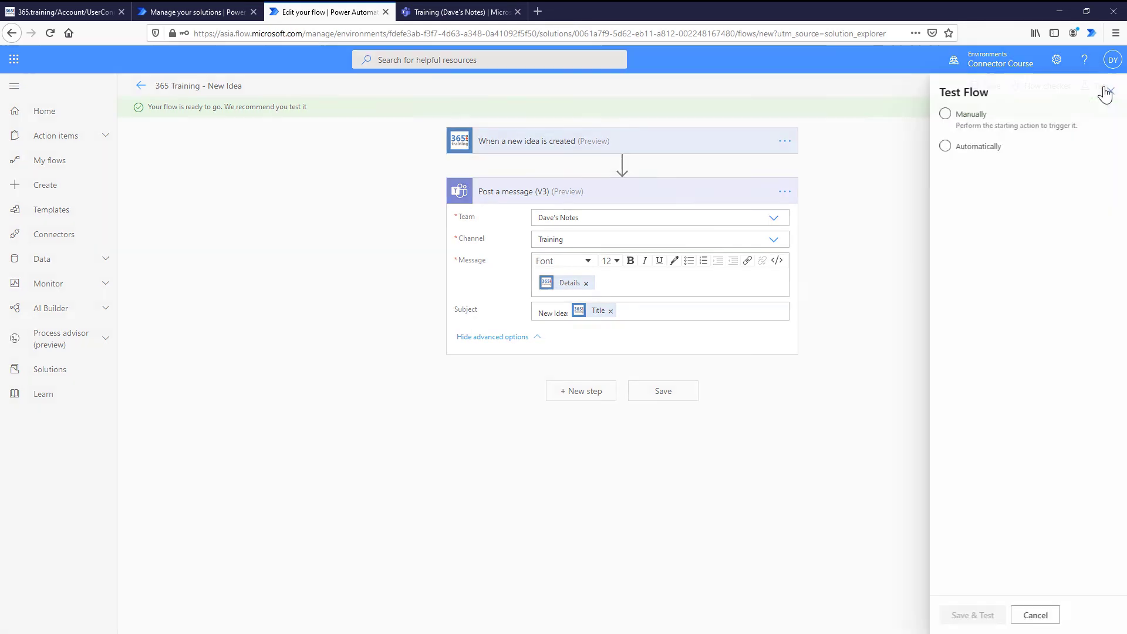
click(943, 113)
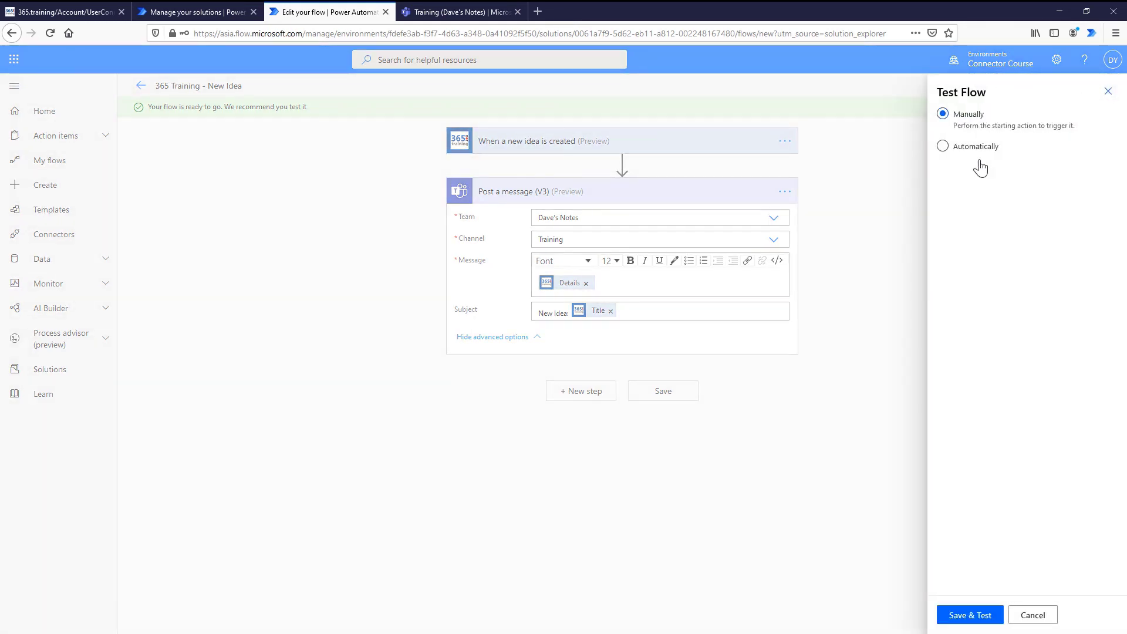
click(965, 617)
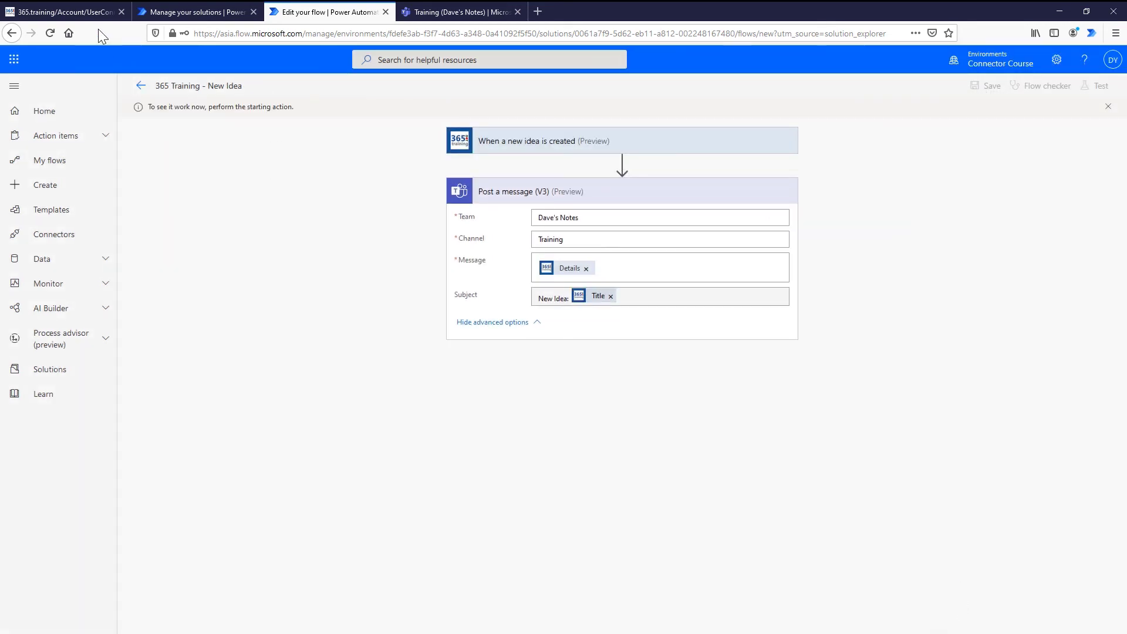
click(83, 13)
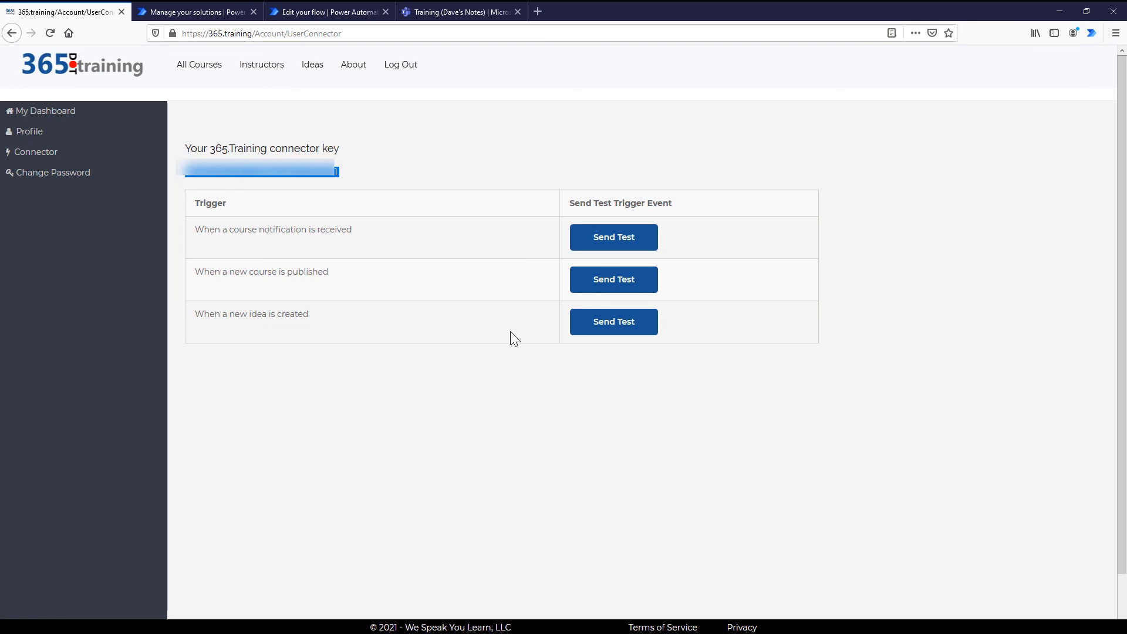
click(600, 335)
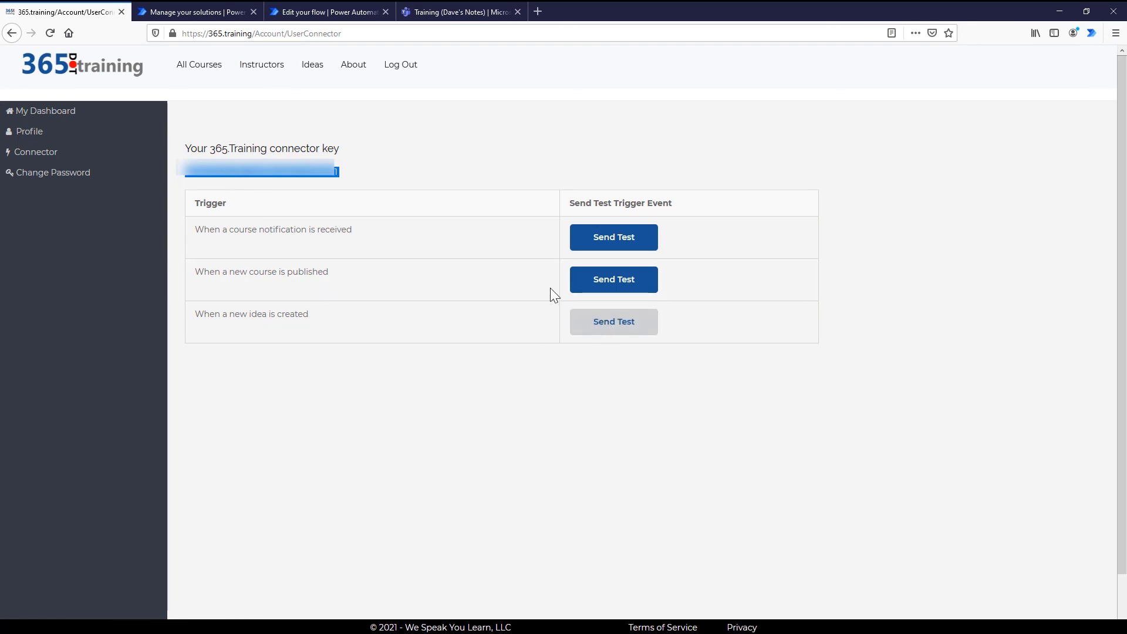
Step: Check the flow run's "Post a message (V3)" action in Power Automate and the resulting post in the Teams Training channel
click(327, 14)
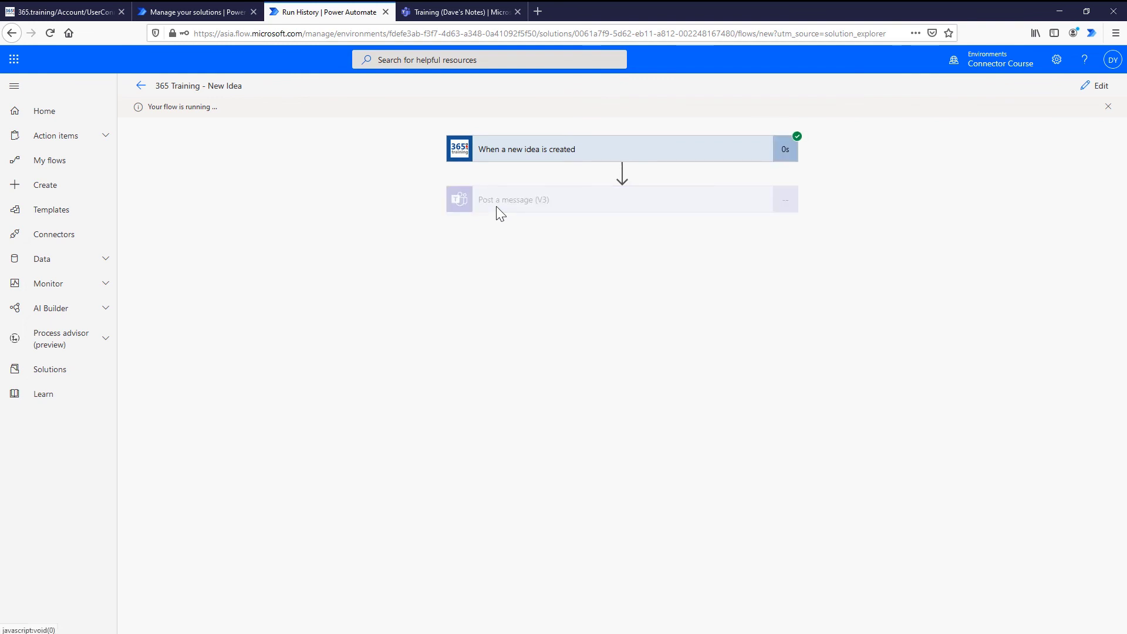
click(496, 209)
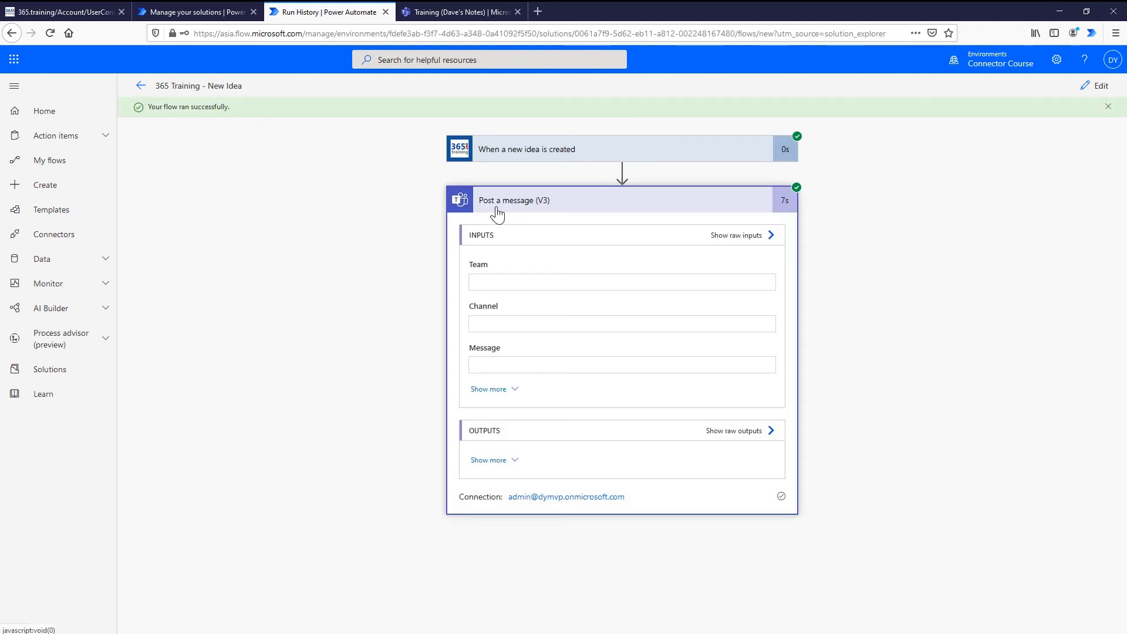
click(469, 13)
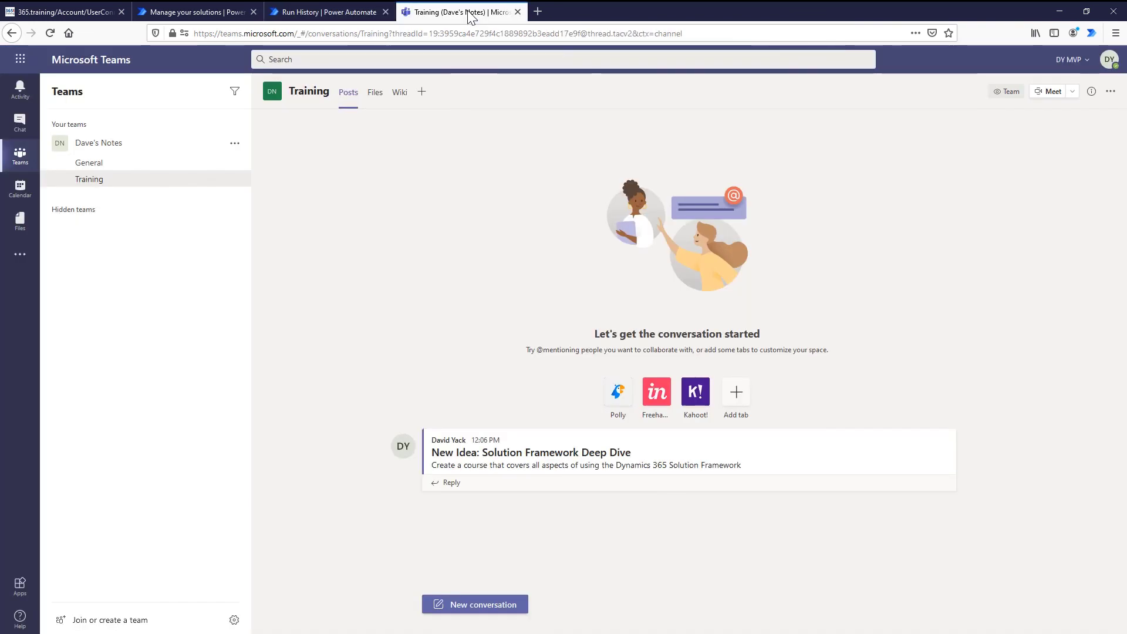